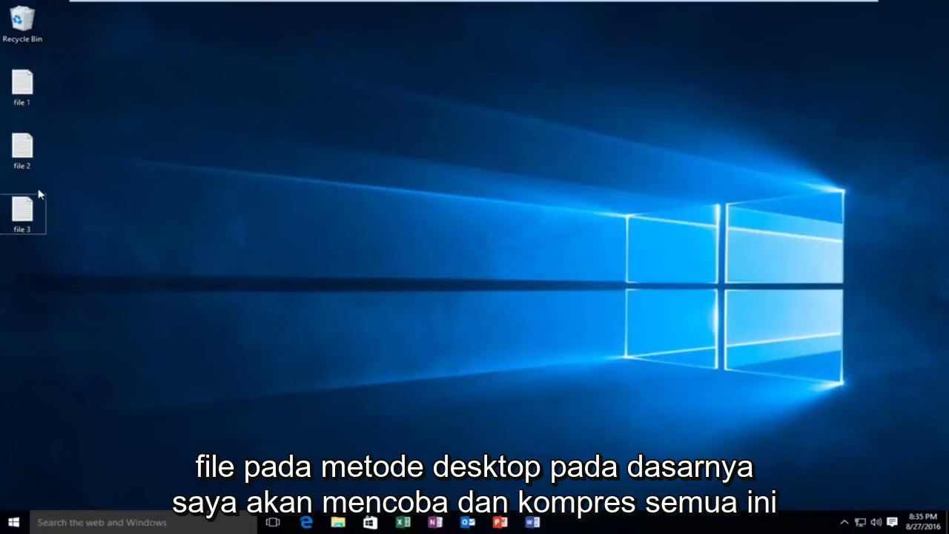
- Zip file 1, file 2 and file 3 with Send to > Compressed (zipped) folder, keeping the name file 2
{"action": "left_click", "coordinate": [24, 87], "text": "ctrl"}
{"action": "left_click", "coordinate": [24, 148], "text": "ctrl"}
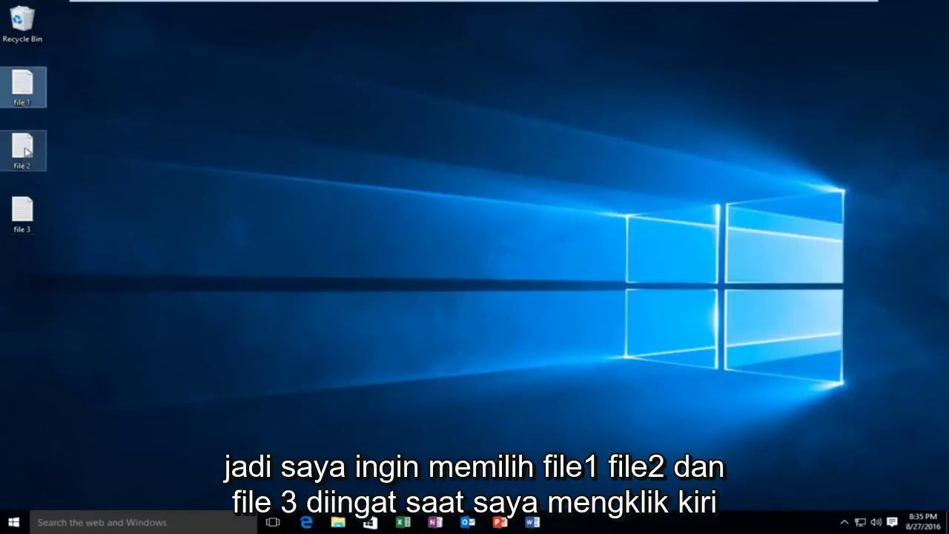
{"action": "left_click", "coordinate": [22, 216], "text": "ctrl"}
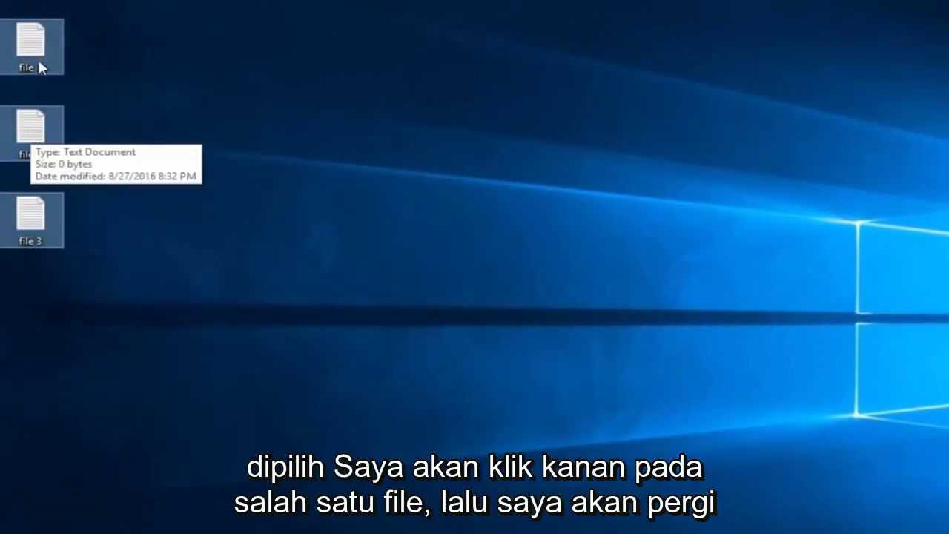
{"action": "right_click", "coordinate": [27, 145]}
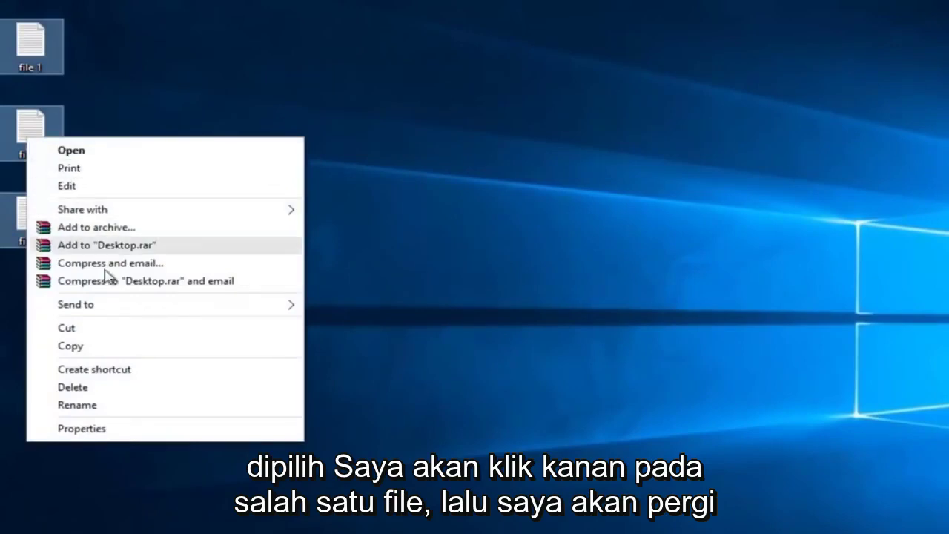
{"action": "left_click", "coordinate": [67, 310]}
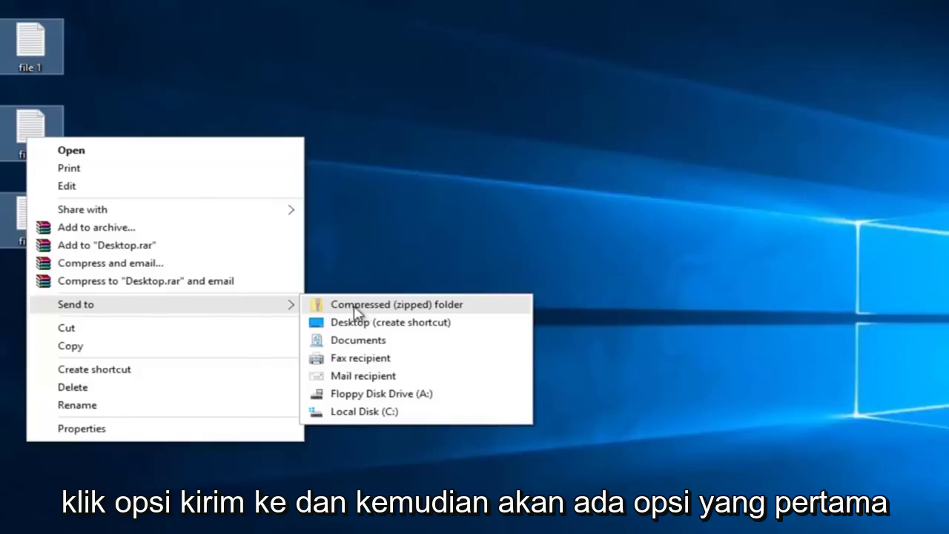
{"action": "left_click", "coordinate": [430, 305]}
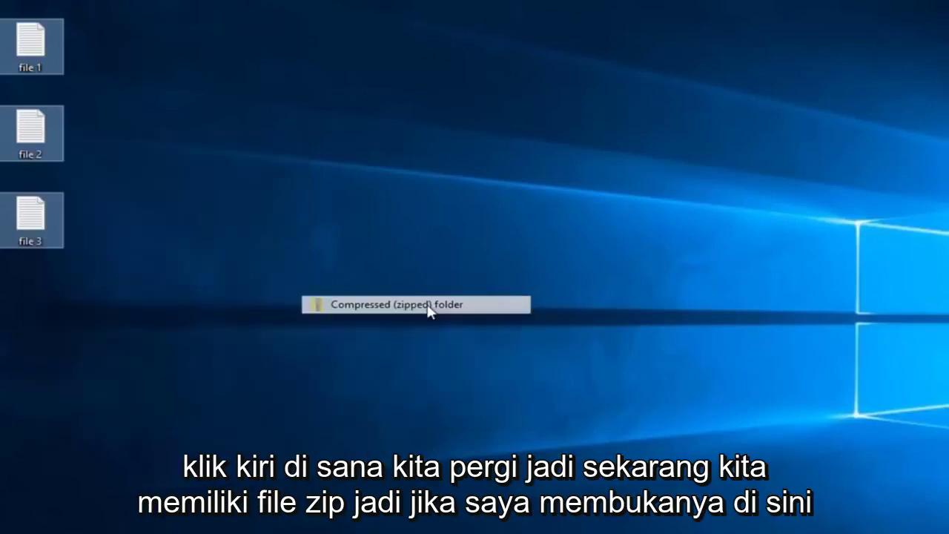
{"action": "key", "text": "Return"}
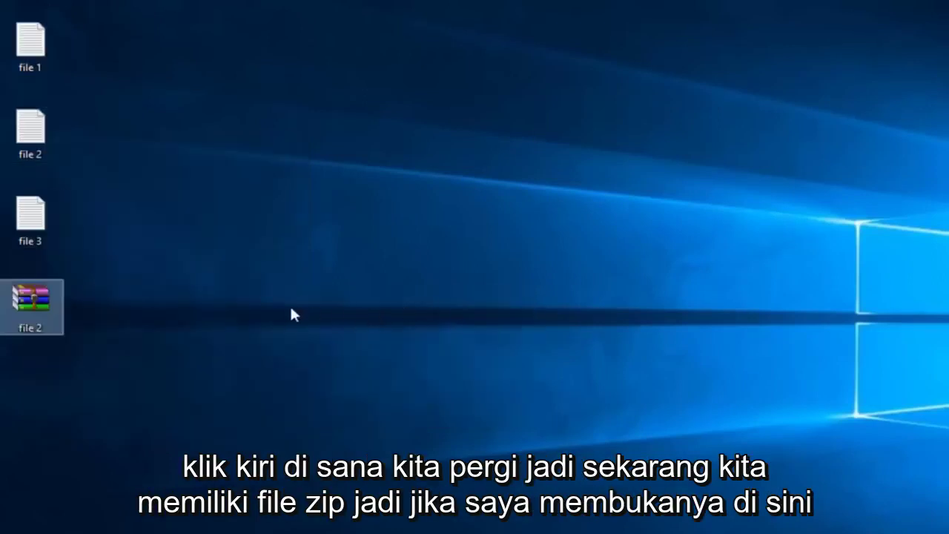
{"action": "double_click", "coordinate": [30, 305]}
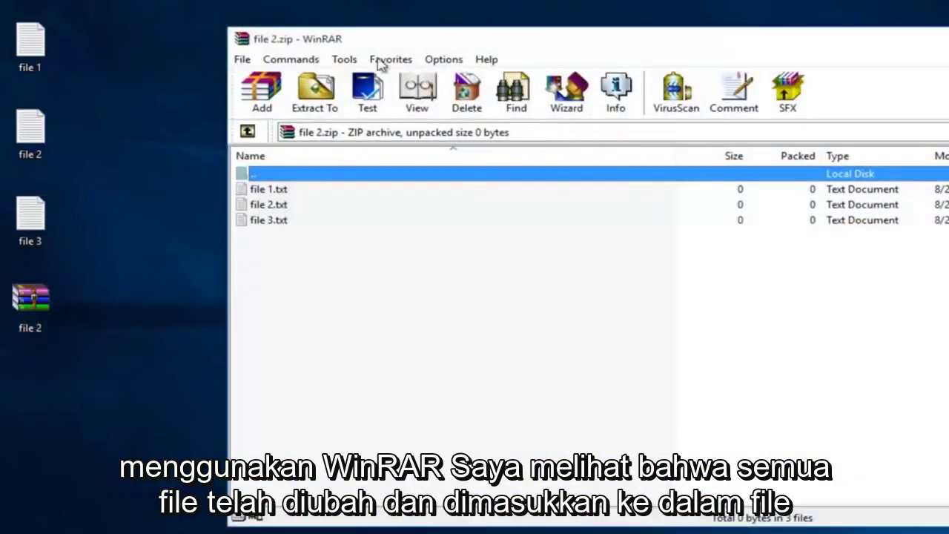
{"action": "left_click", "coordinate": [288, 264]}
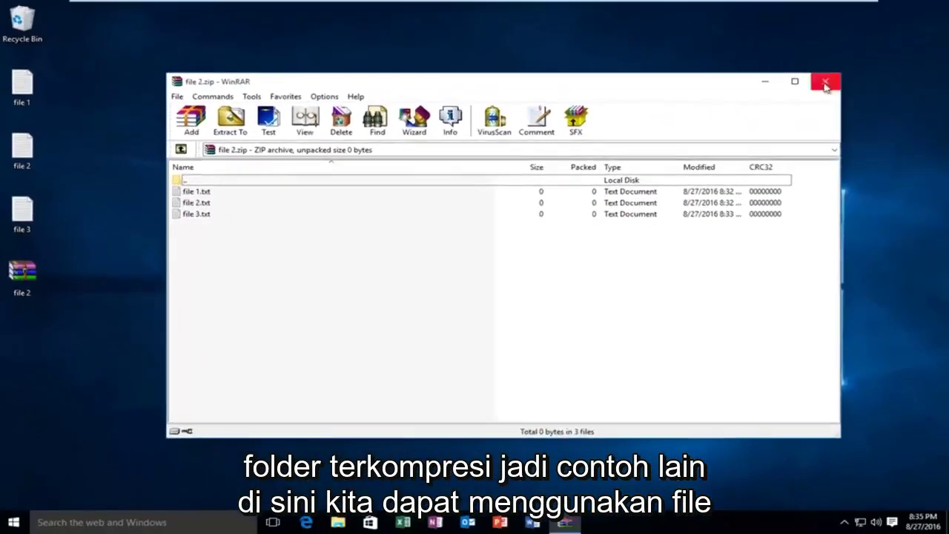
{"action": "left_click", "coordinate": [825, 86]}
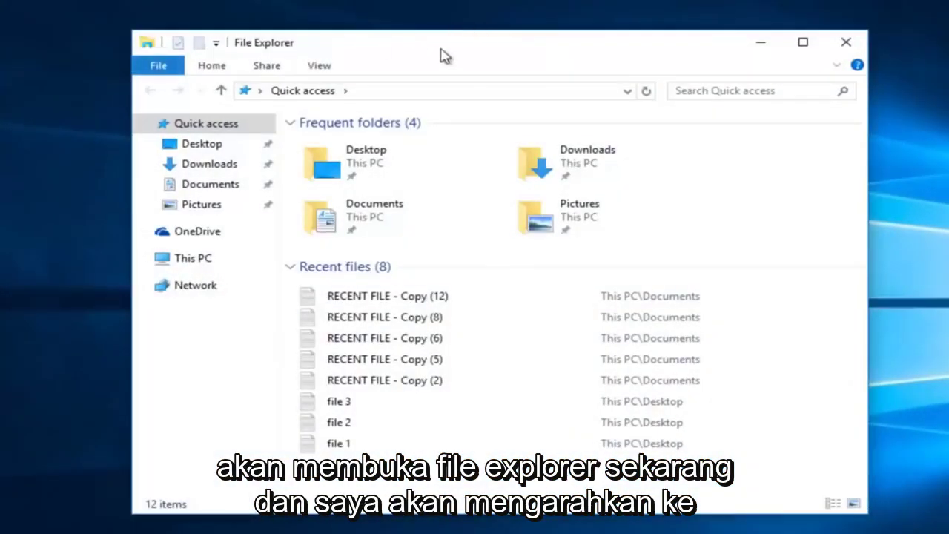
- Go to Documents and scroll through its list of RECENT FILE copies
{"action": "left_click", "coordinate": [194, 189]}
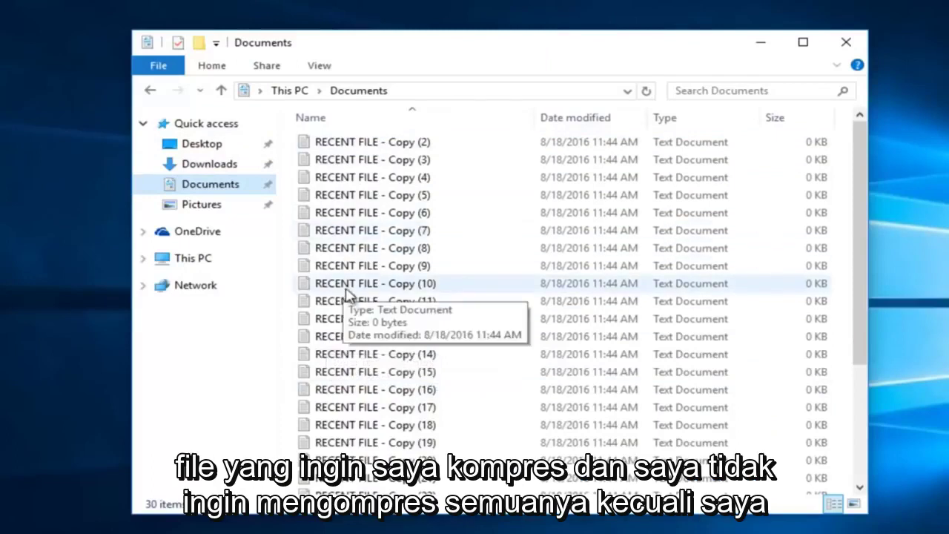
{"action": "scroll", "coordinate": [397, 316], "scroll_direction": "down", "scroll_amount": 3}
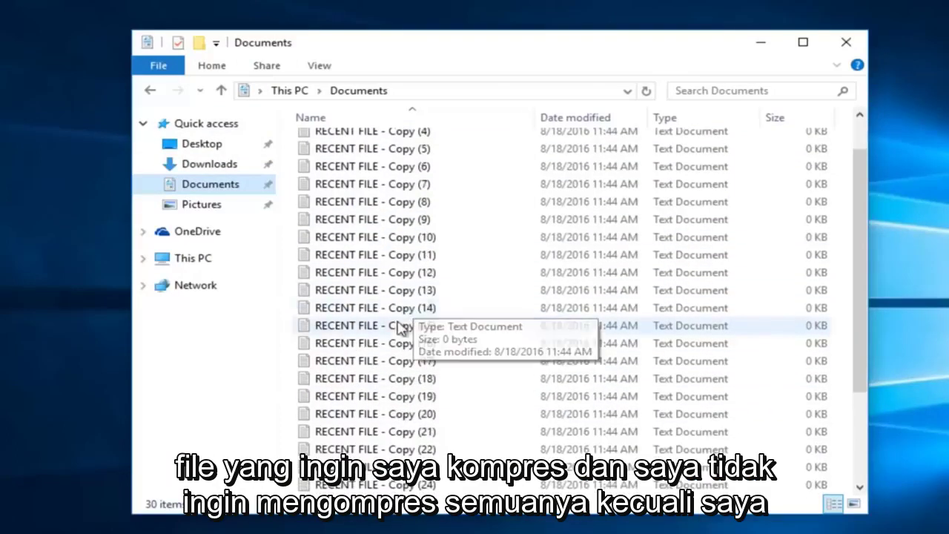
{"action": "scroll", "coordinate": [415, 337], "scroll_direction": "up", "scroll_amount": 3}
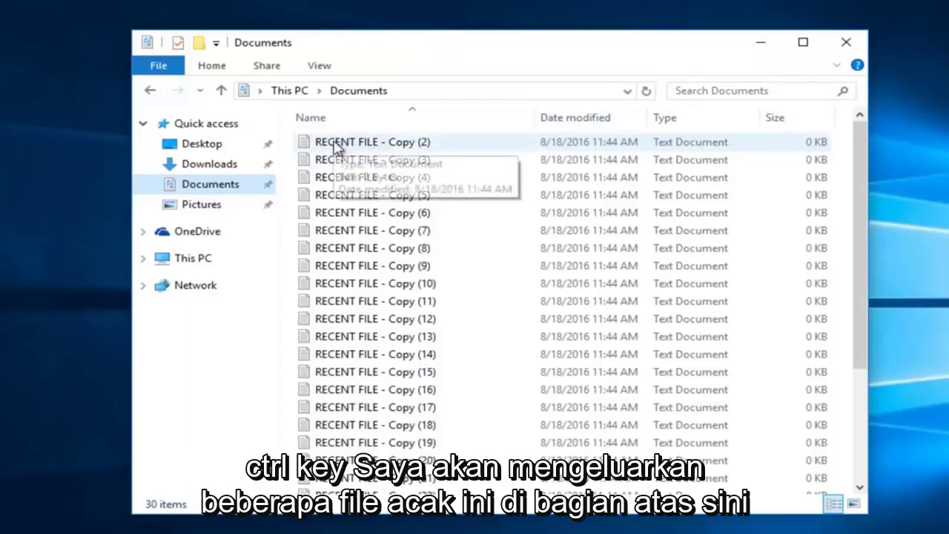
- Select RECENT FILE copies 2, 4, 7, 10, 13 and 15 in Documents
{"action": "left_click", "coordinate": [337, 142], "text": "ctrl"}
{"action": "left_click", "coordinate": [342, 283], "text": "ctrl"}
{"action": "left_click", "coordinate": [345, 371], "text": "ctrl"}
{"action": "left_click", "coordinate": [353, 336], "text": "ctrl"}
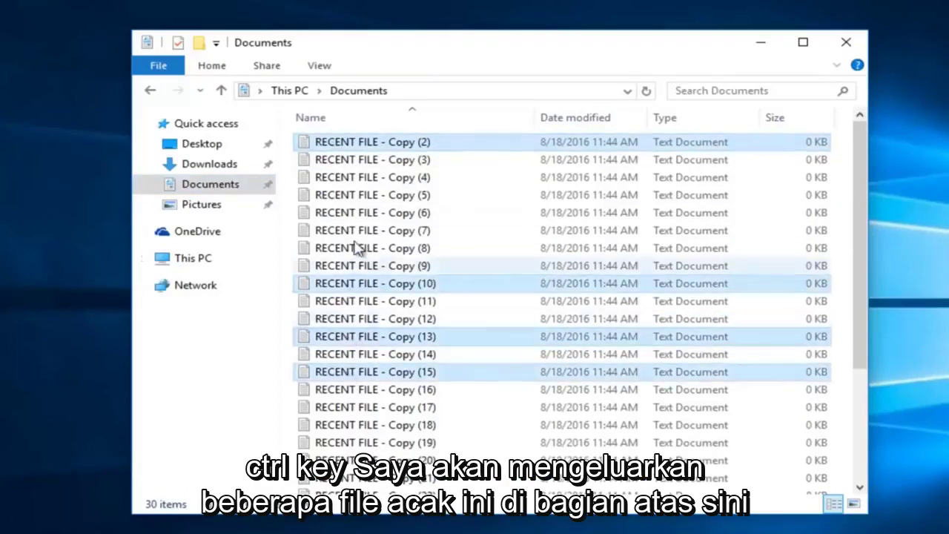
{"action": "left_click", "coordinate": [360, 230], "text": "ctrl"}
{"action": "left_click", "coordinate": [364, 177], "text": "ctrl"}
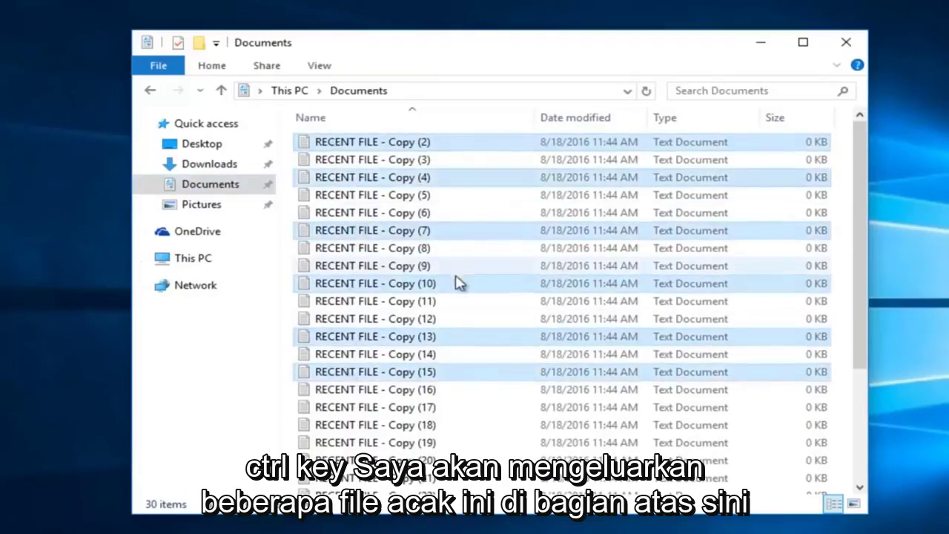
- Zip the six selected files from the Share ribbon into an archive named 'compressed file'
{"action": "left_click", "coordinate": [267, 67]}
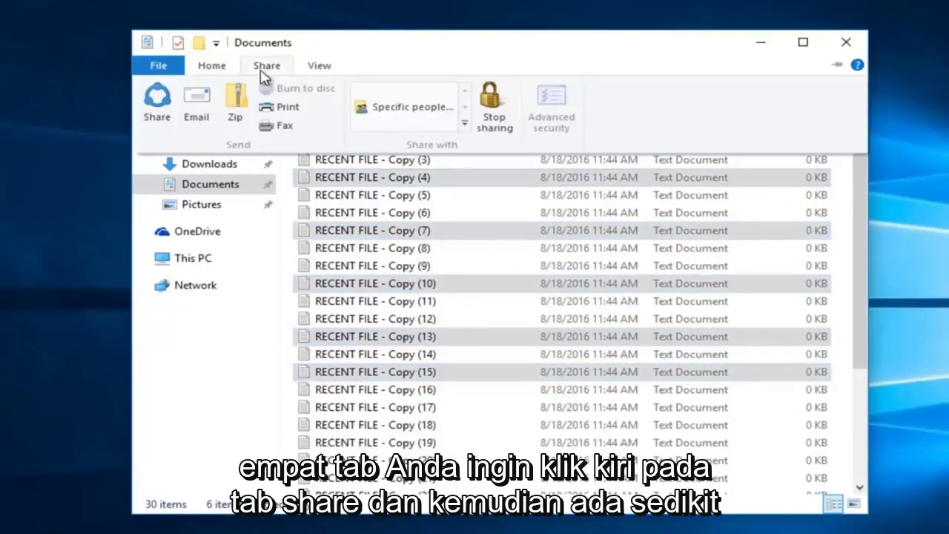
{"action": "left_click", "coordinate": [235, 115]}
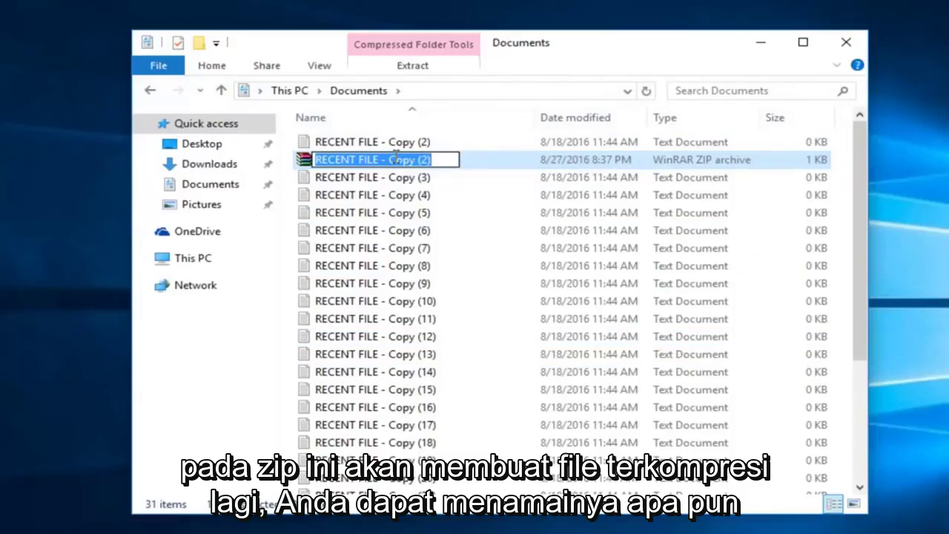
{"action": "type", "text": "compres"}
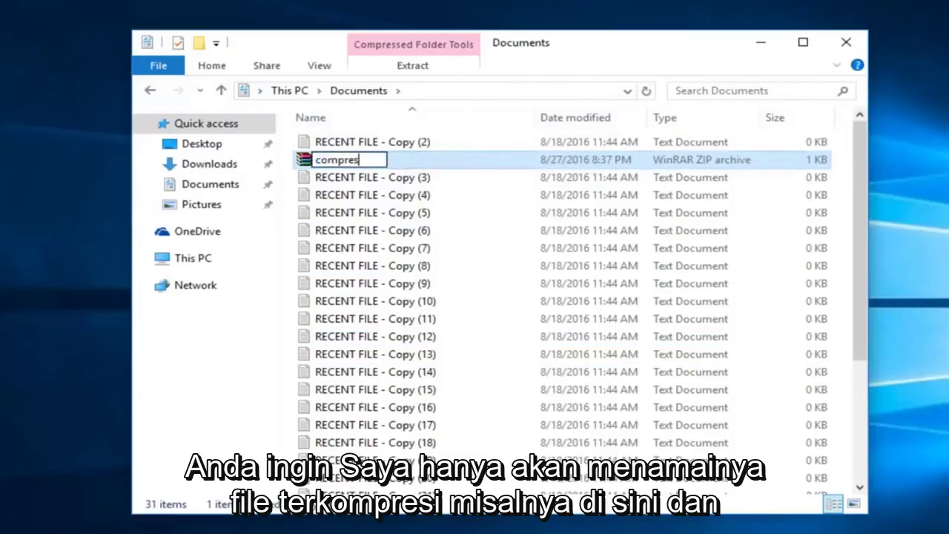
{"action": "type", "text": "sed file"}
{"action": "key", "text": "Return"}
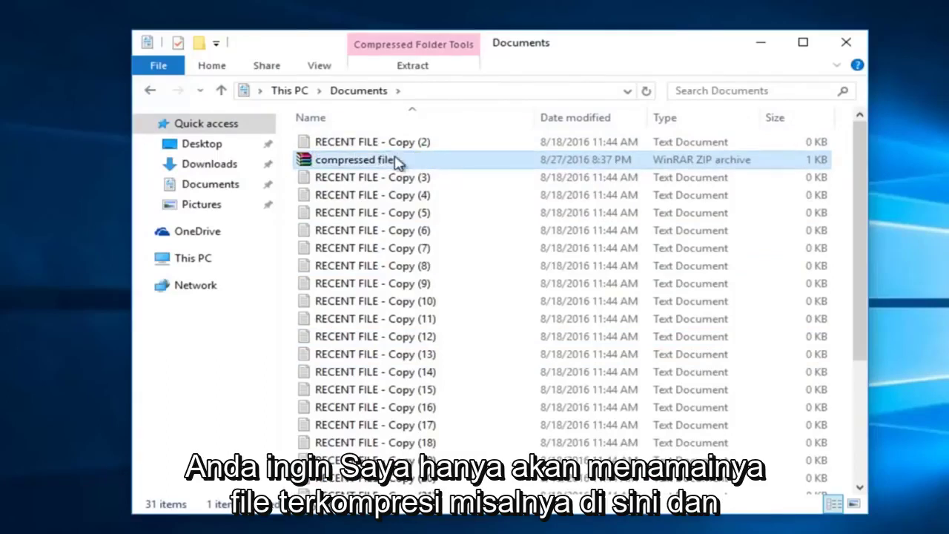
{"action": "double_click", "coordinate": [388, 163]}
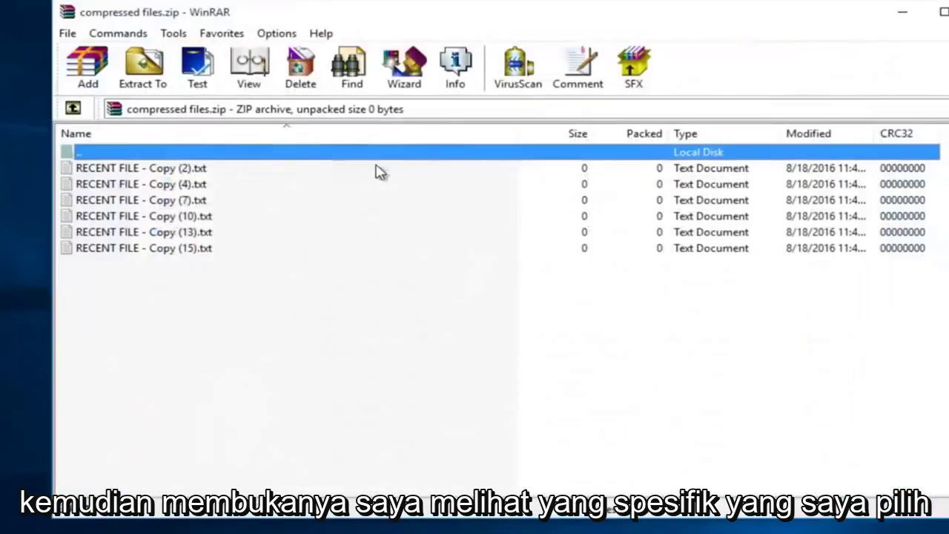
{"action": "left_click", "coordinate": [168, 202]}
{"action": "left_click", "coordinate": [165, 234]}
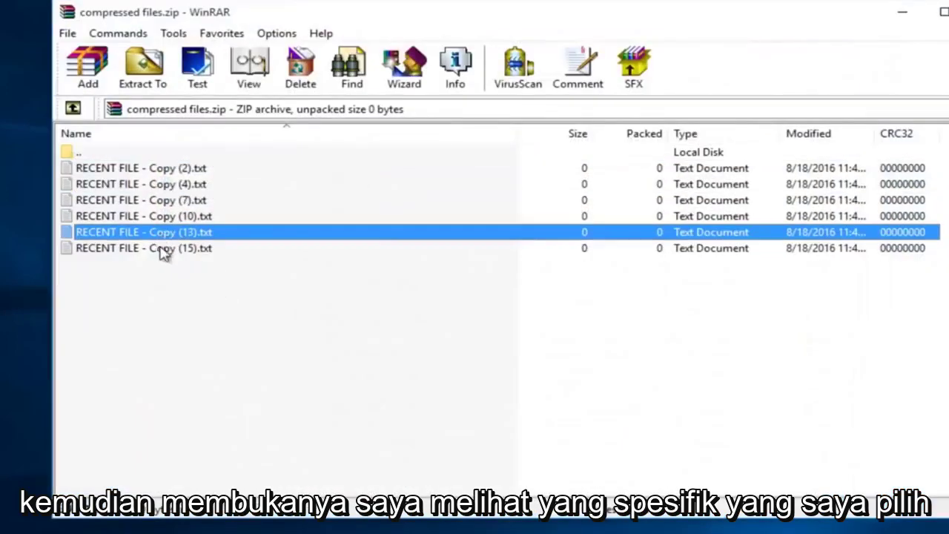
{"action": "left_click", "coordinate": [165, 249]}
{"action": "left_click", "coordinate": [163, 217]}
{"action": "left_click", "coordinate": [164, 200]}
{"action": "left_click", "coordinate": [164, 184]}
{"action": "left_click", "coordinate": [177, 170]}
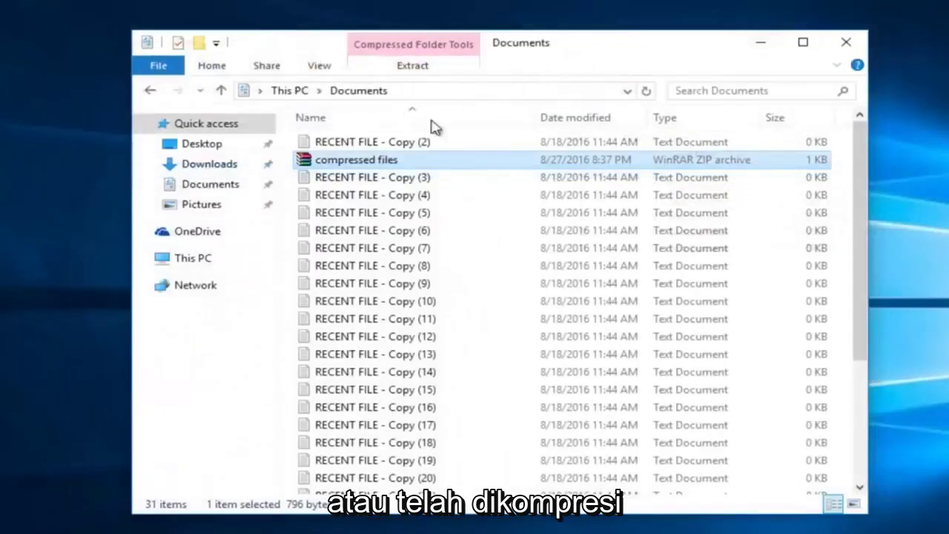
{"action": "left_click", "coordinate": [417, 196]}
- Delete the compressed files archive and select only RECENT FILE - Copy (4)
{"action": "left_click", "coordinate": [354, 160]}
{"action": "key", "text": "Delete"}
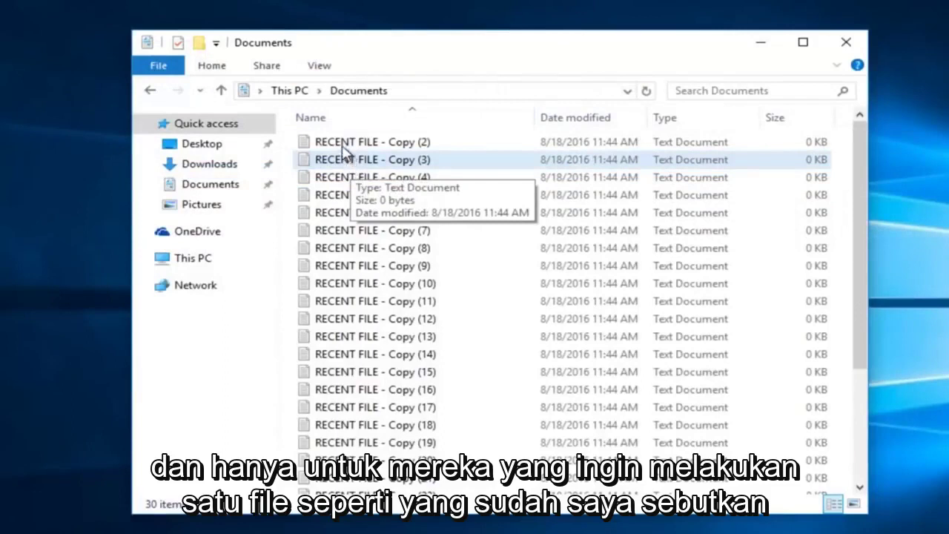
{"action": "left_click", "coordinate": [345, 157], "text": "ctrl"}
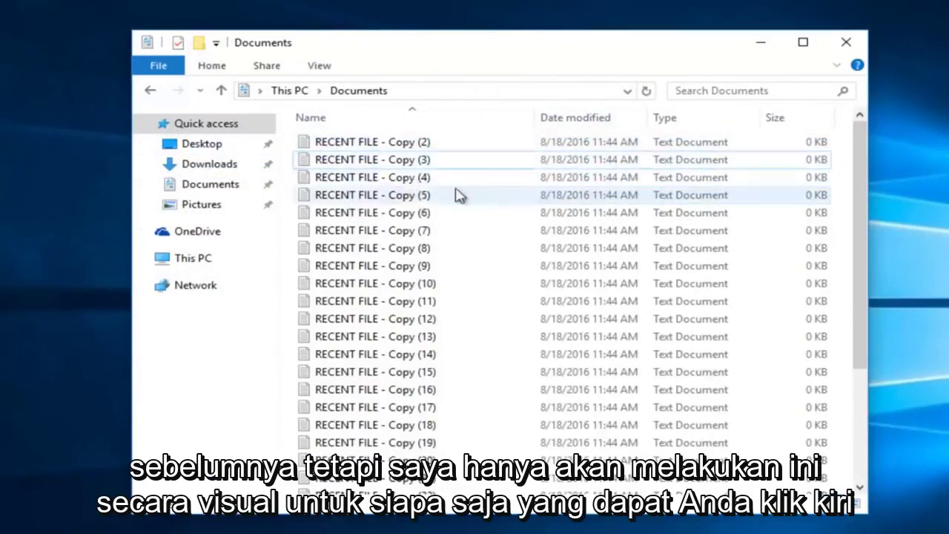
{"action": "left_click", "coordinate": [330, 181]}
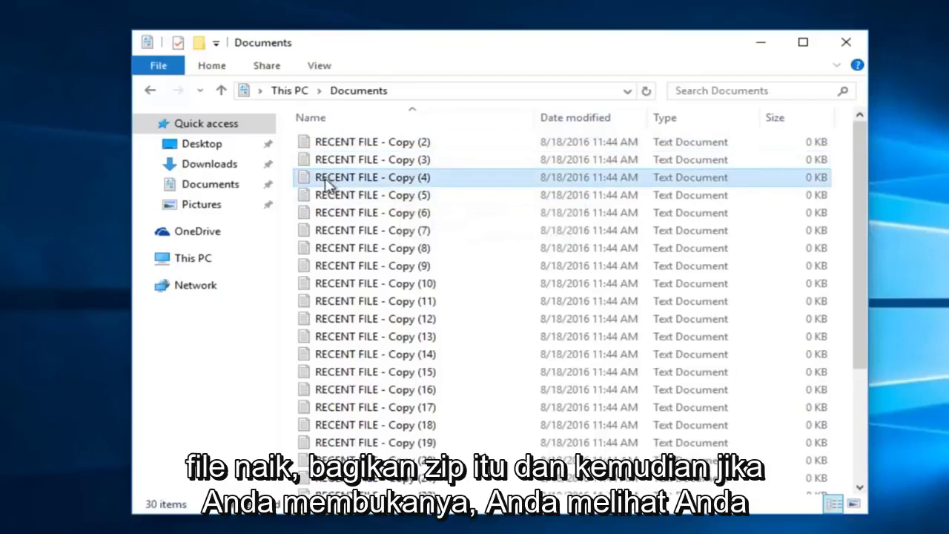
- Zip RECENT FILE - Copy (4) under its default name and inspect the archive in WinRAR
{"action": "left_click", "coordinate": [265, 66]}
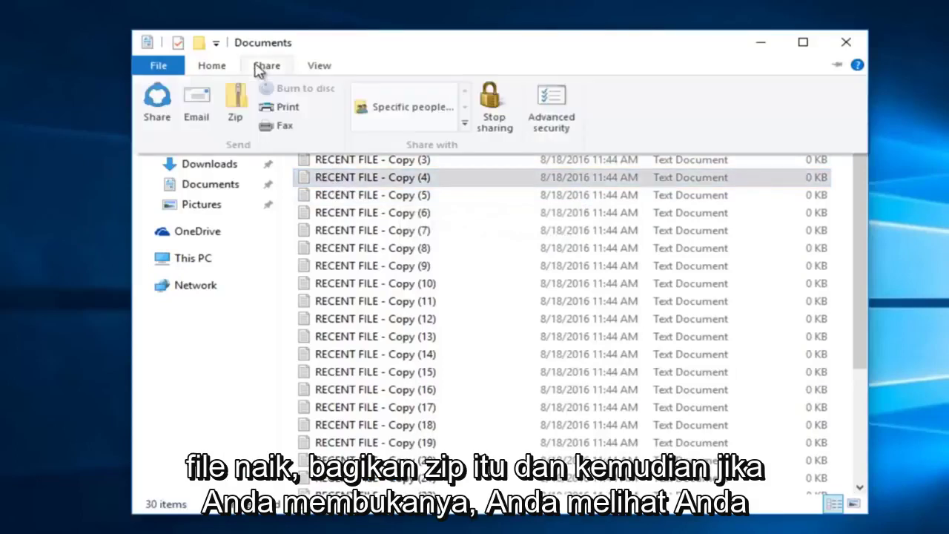
{"action": "left_click", "coordinate": [235, 101]}
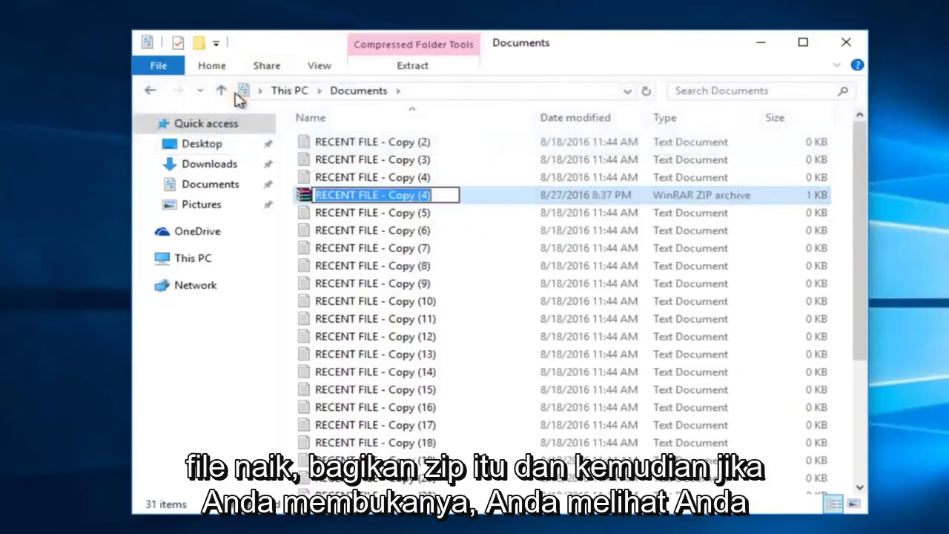
{"action": "left_click", "coordinate": [307, 195]}
{"action": "double_click", "coordinate": [307, 194]}
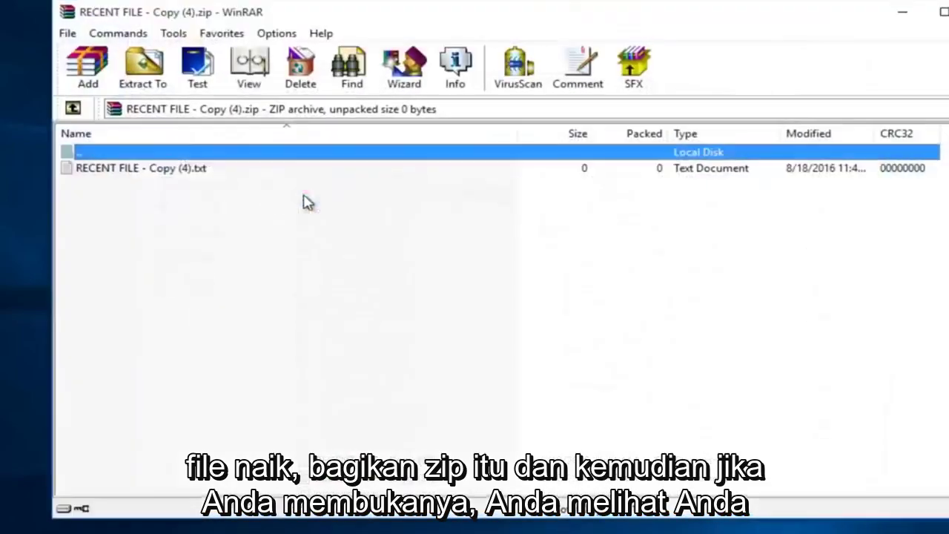
{"action": "left_click", "coordinate": [205, 168]}
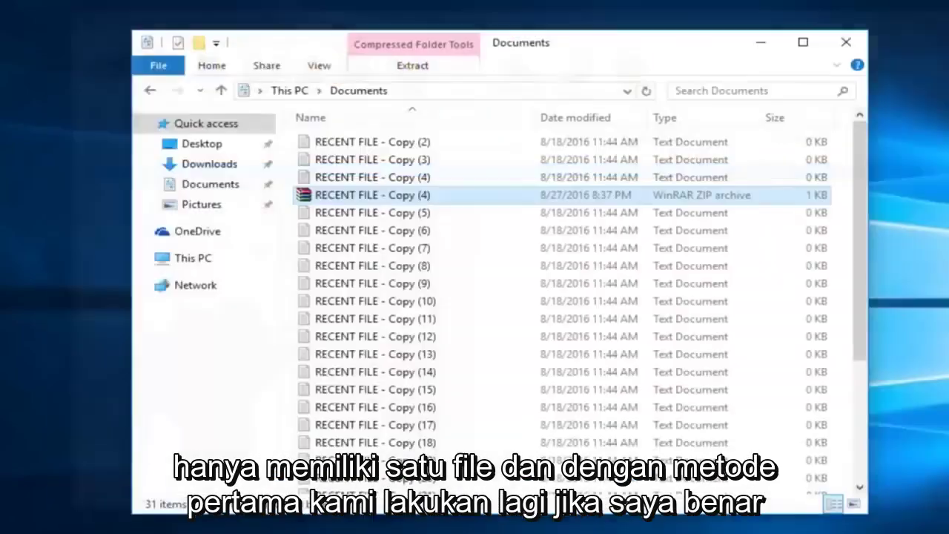
- Close the Documents window and zip file 3 via Send to, naming the archive 'compressed file'
{"action": "left_click", "coordinate": [806, 72]}
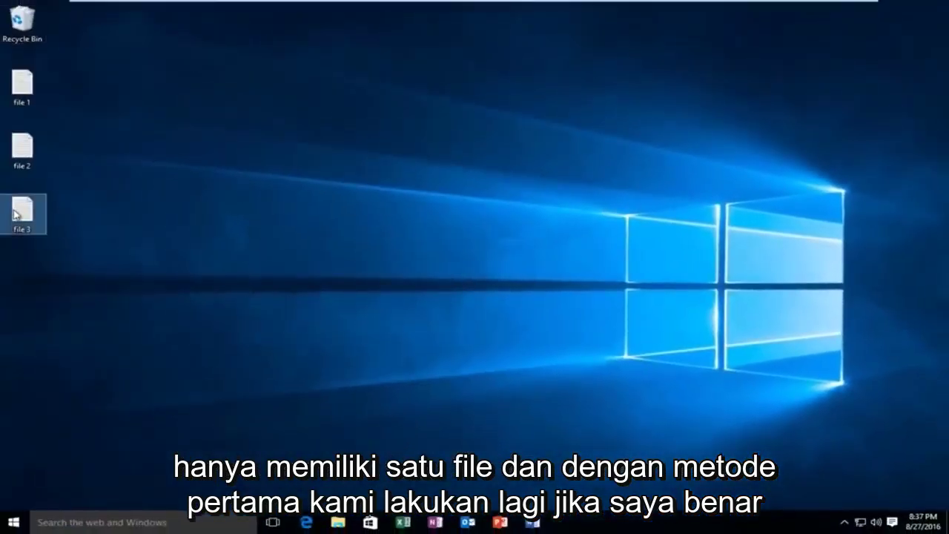
{"action": "right_click", "coordinate": [17, 215]}
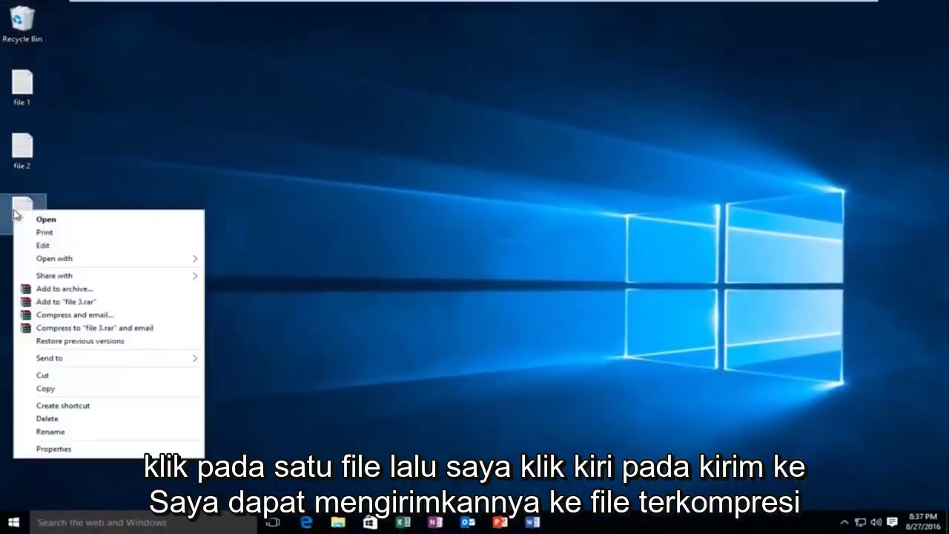
{"action": "left_click", "coordinate": [47, 359]}
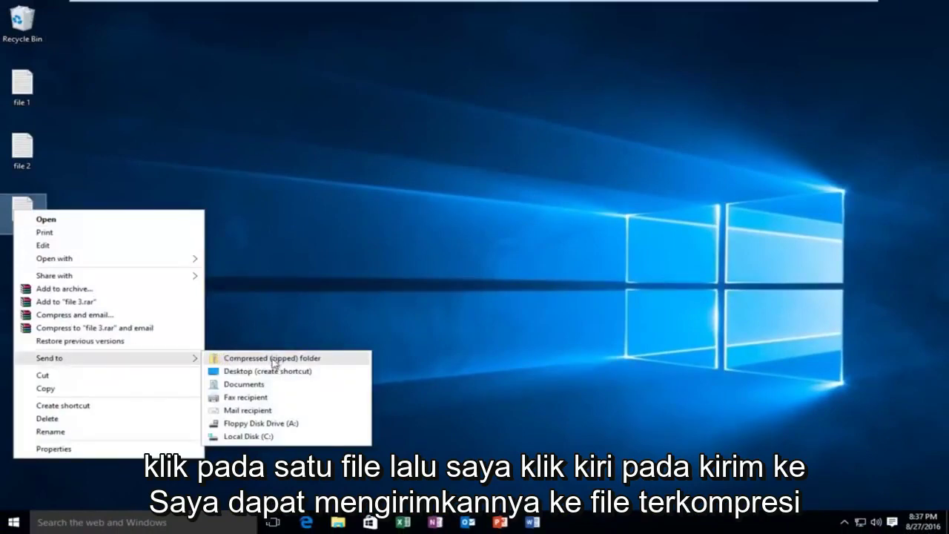
{"action": "left_click", "coordinate": [300, 362]}
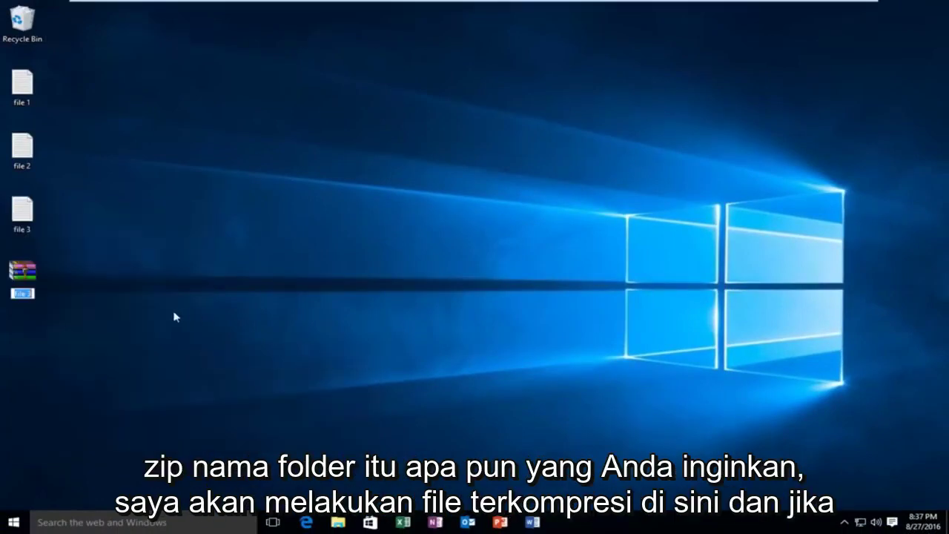
{"action": "type", "text": "c"}
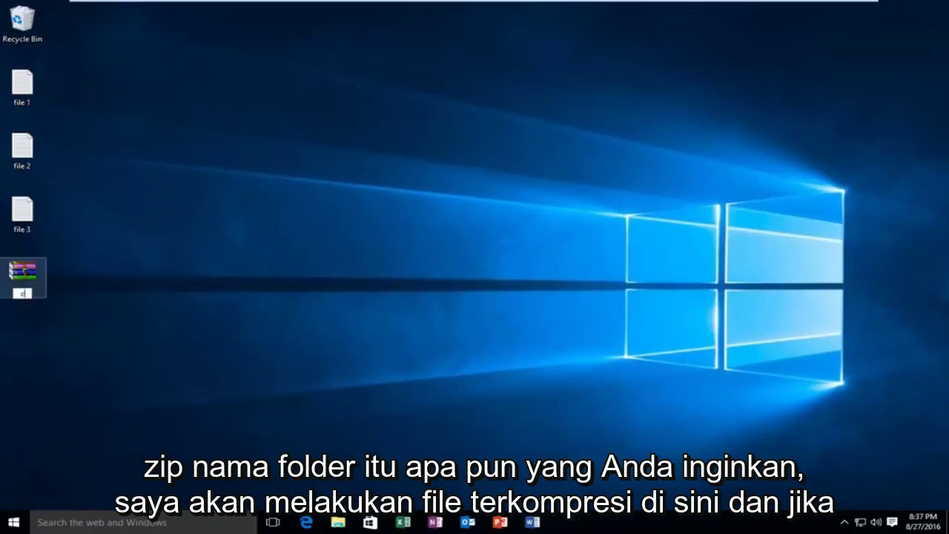
{"action": "type", "text": "ompressed file"}
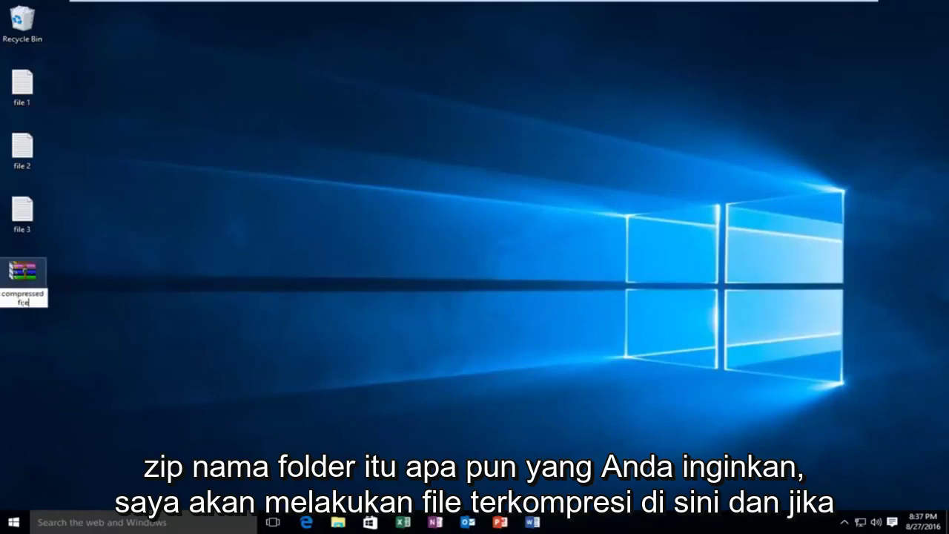
{"action": "key", "text": "Return"}
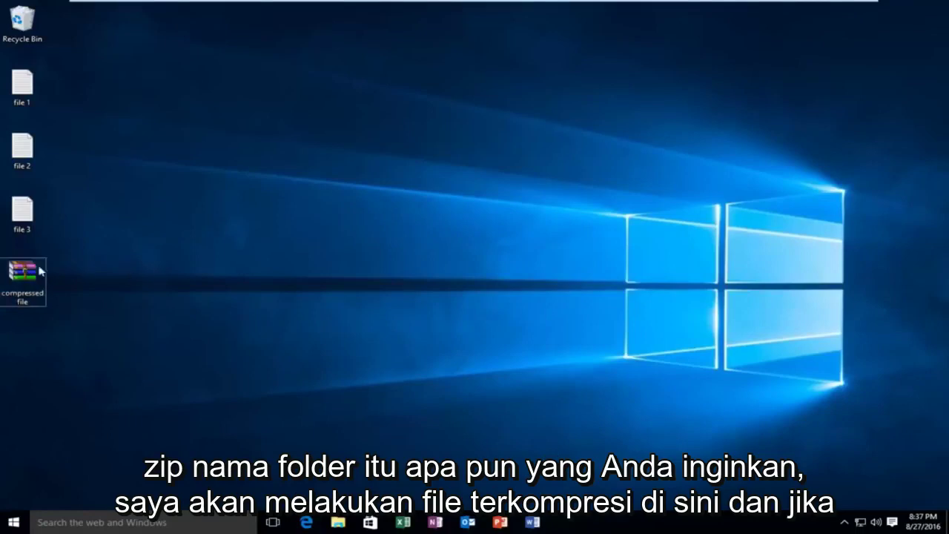
- Open compressed file.zip in WinRAR and check it holds only the 0-byte file 3.txt
{"action": "double_click", "coordinate": [23, 276]}
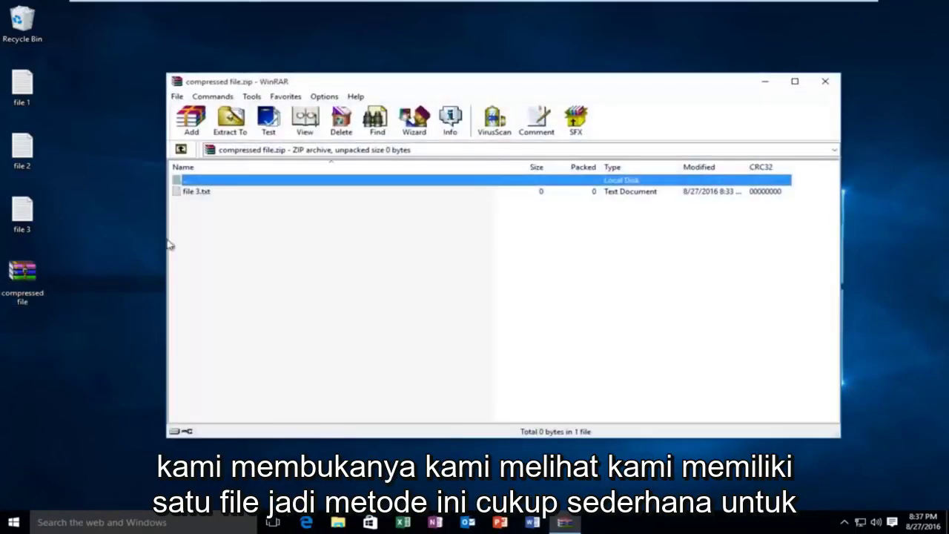
{"action": "left_click", "coordinate": [195, 192]}
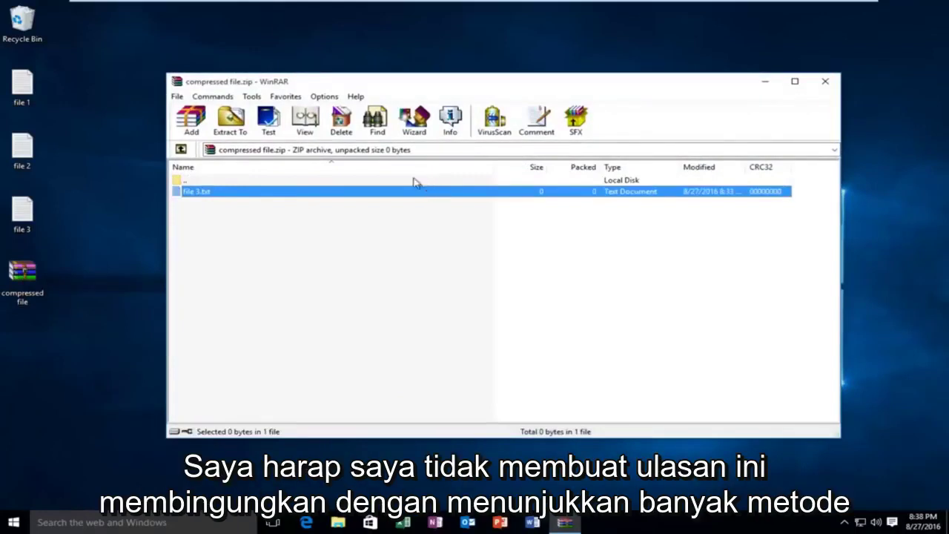
{"action": "left_click", "coordinate": [81, 204]}
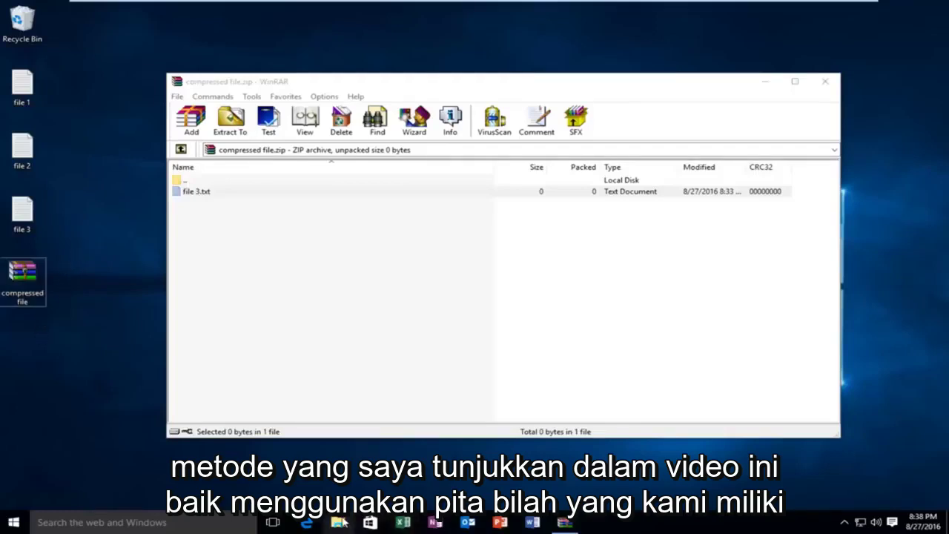
- Close the extra Explorer window and WinRAR, then bring up file 3's Send to menu
{"action": "left_click", "coordinate": [340, 522]}
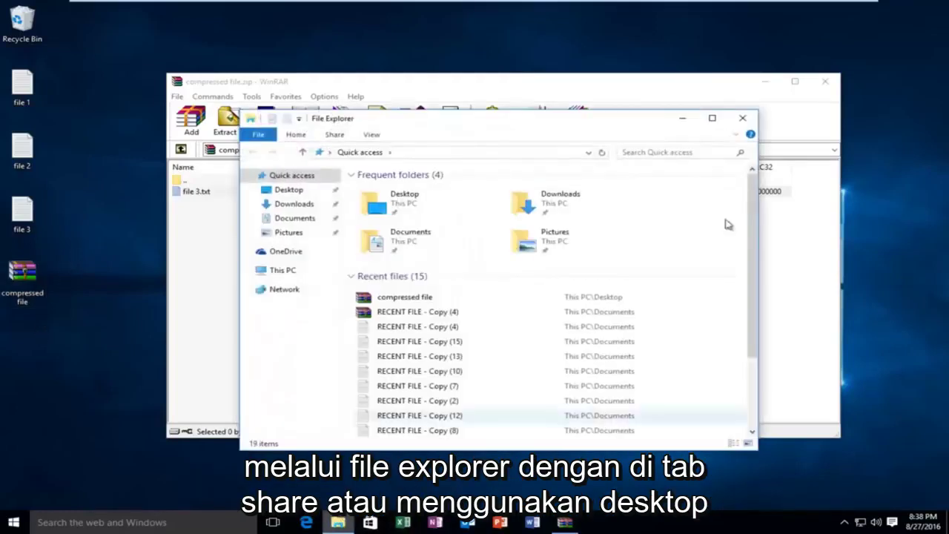
{"action": "left_click", "coordinate": [317, 137]}
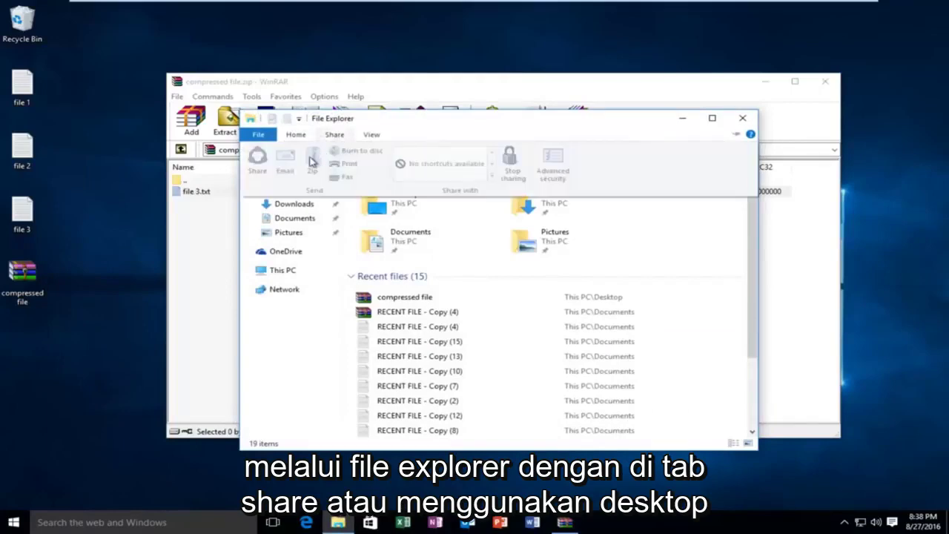
{"action": "left_click", "coordinate": [742, 119]}
{"action": "left_click", "coordinate": [825, 80]}
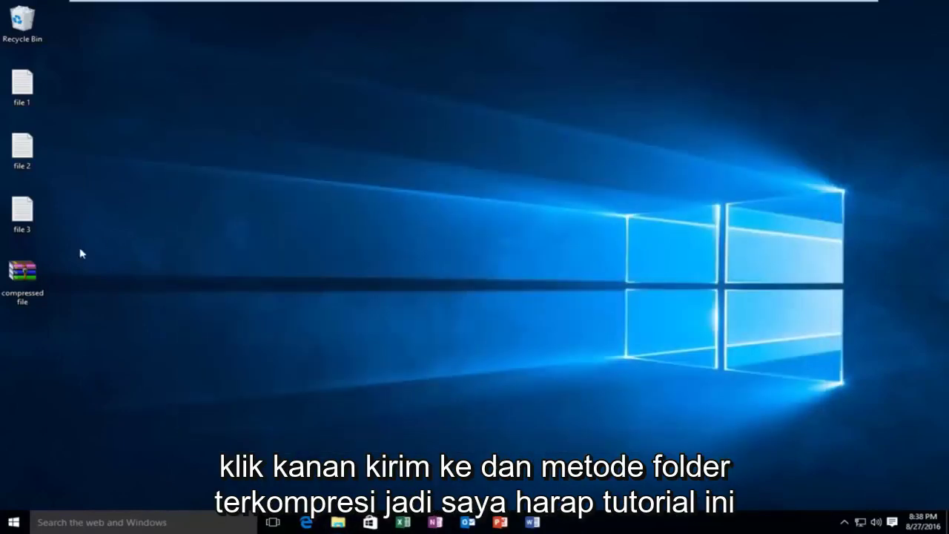
{"action": "right_click", "coordinate": [8, 210]}
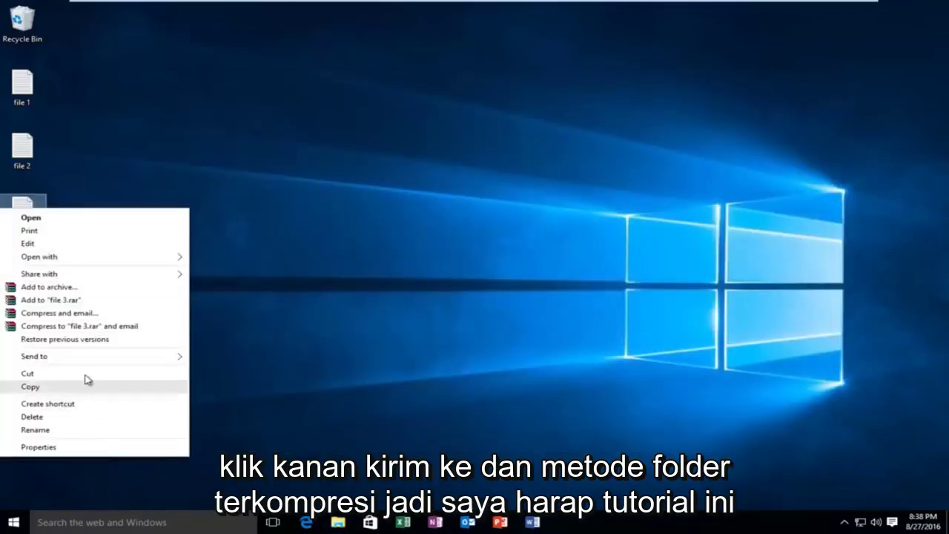
{"action": "mouse_move", "coordinate": [81, 359]}
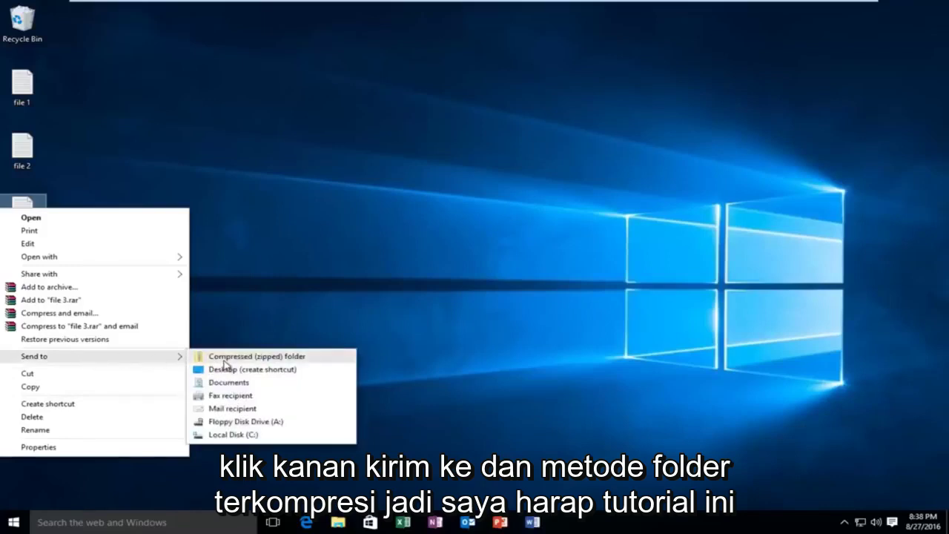